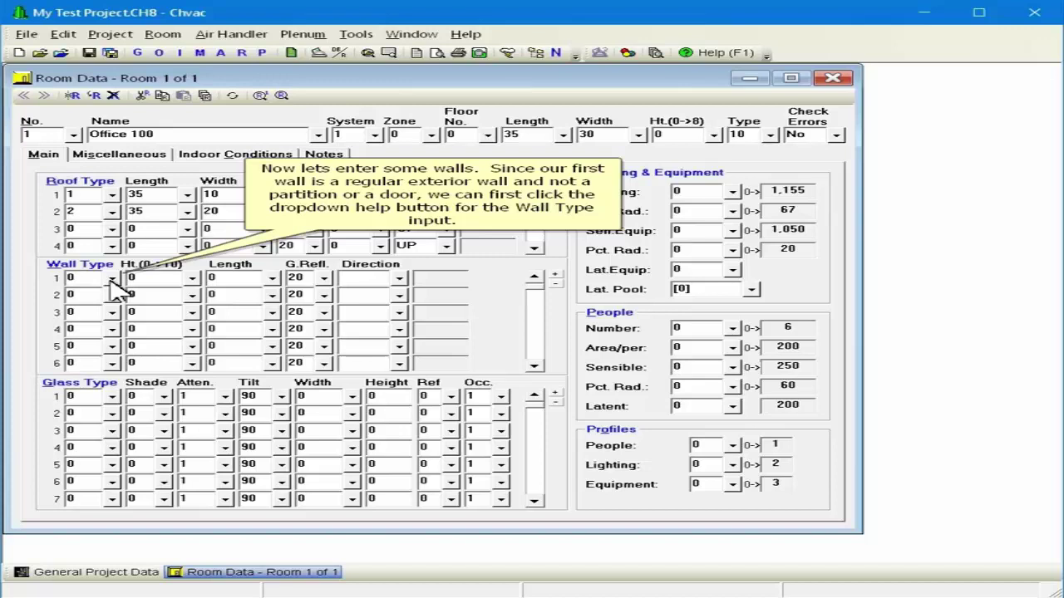
# Step: Open the Wall/Door/Partition Type list for wall 1
pyautogui.click(111, 279)
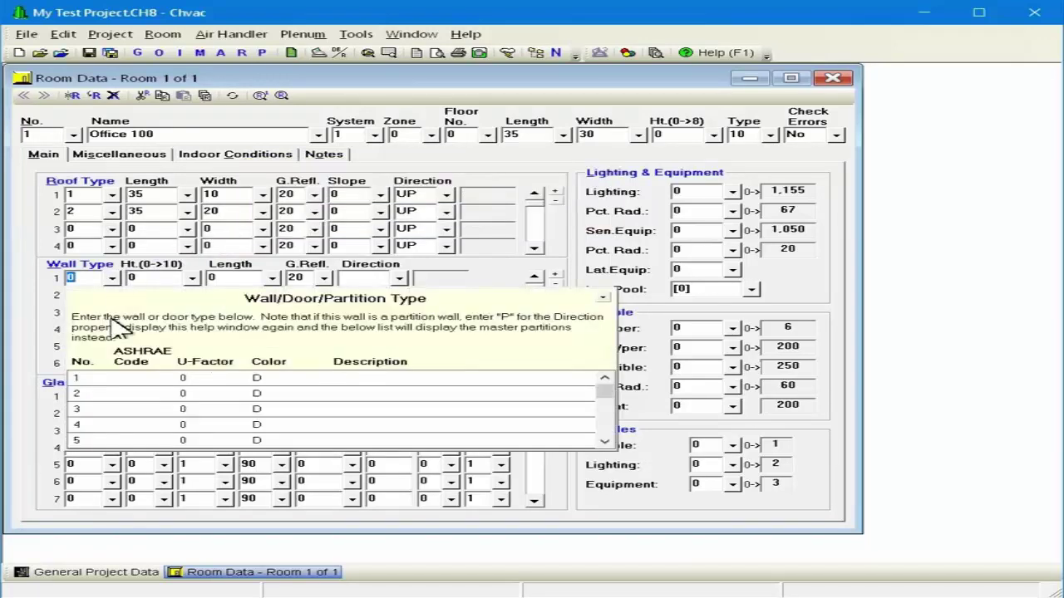
# Step: Give wall 1 type 1, defined as an 8" lightweight, filled-core, face-brick block wall with R-13 insulation
pyautogui.click(137, 385)
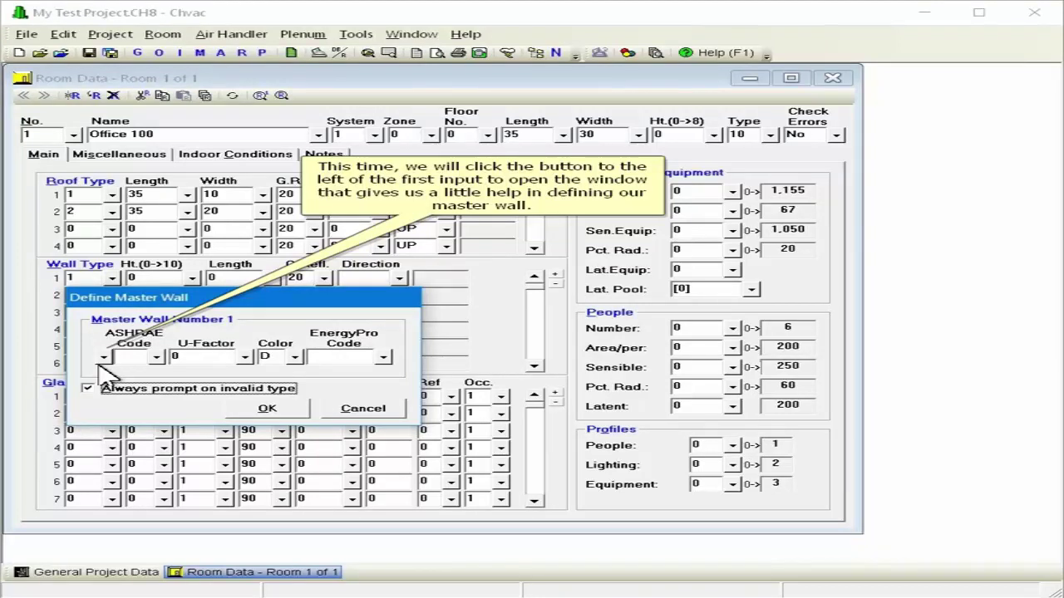
pyautogui.click(103, 358)
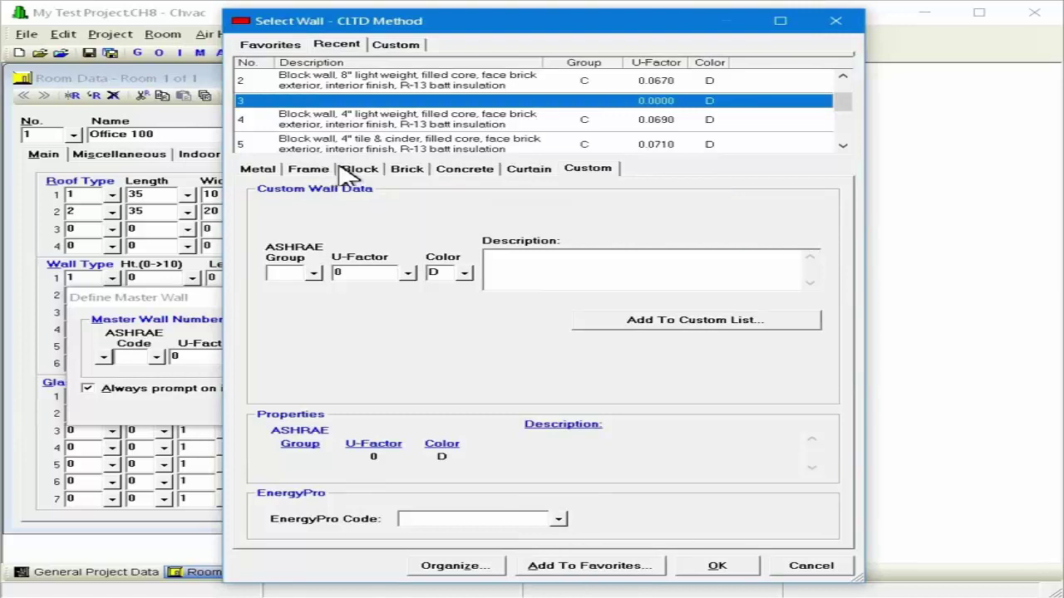
pyautogui.click(353, 170)
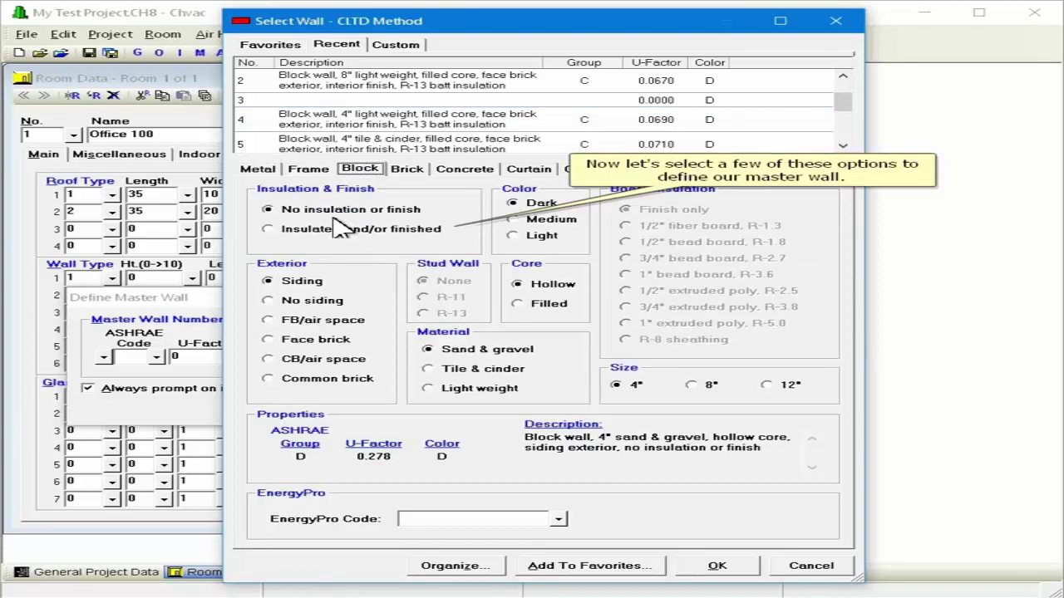
pyautogui.click(339, 237)
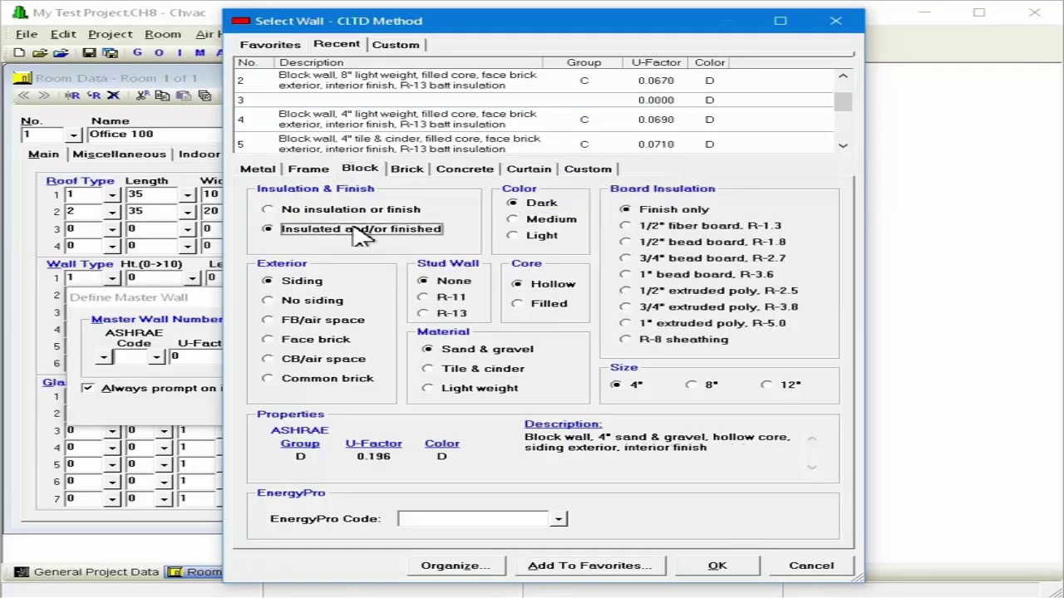
pyautogui.click(450, 313)
pyautogui.click(542, 304)
pyautogui.click(453, 389)
pyautogui.click(308, 341)
pyautogui.click(705, 388)
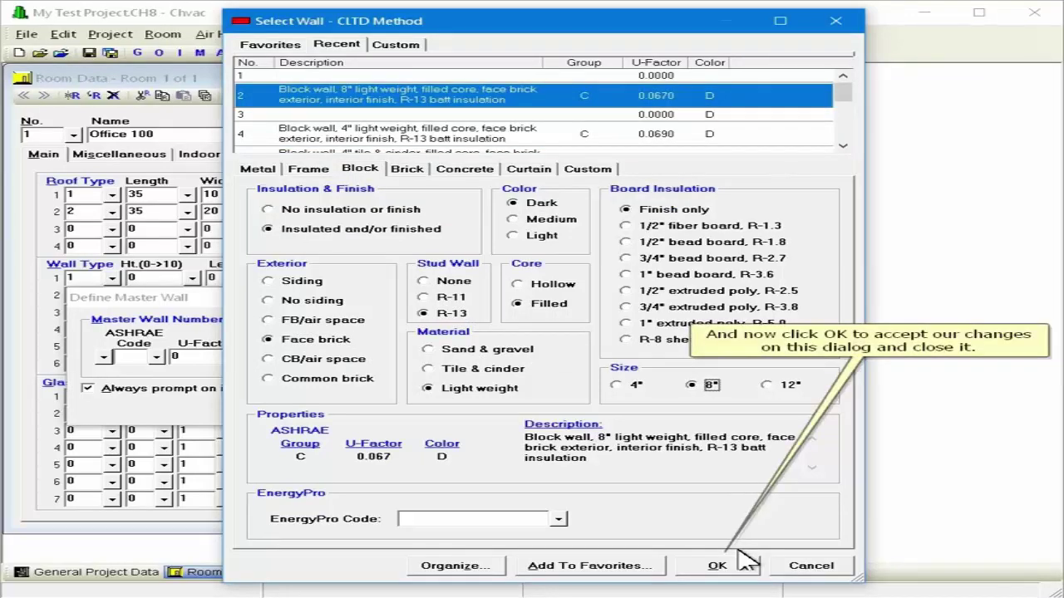
pyautogui.click(740, 565)
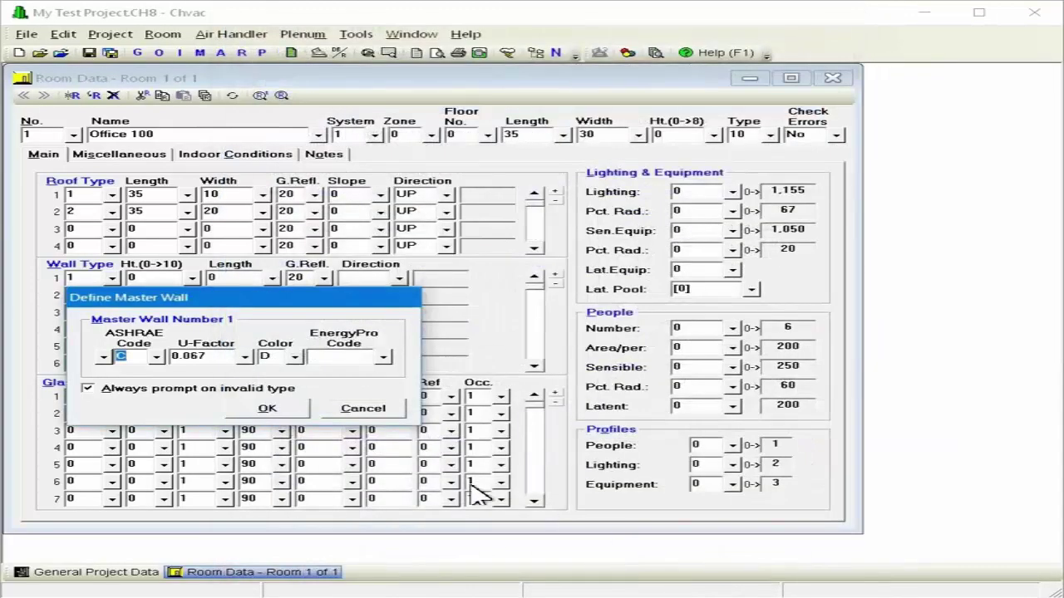
# Step: Save master wall 1, then make wall 1 35 ft long facing west (W, 270°)
pyautogui.click(272, 408)
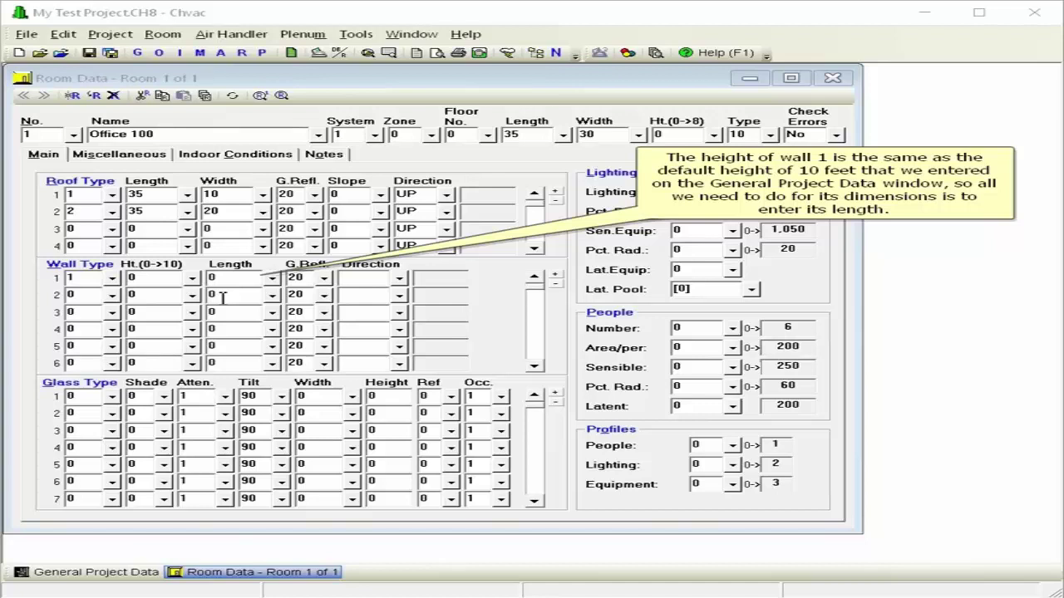
pyautogui.write('35')
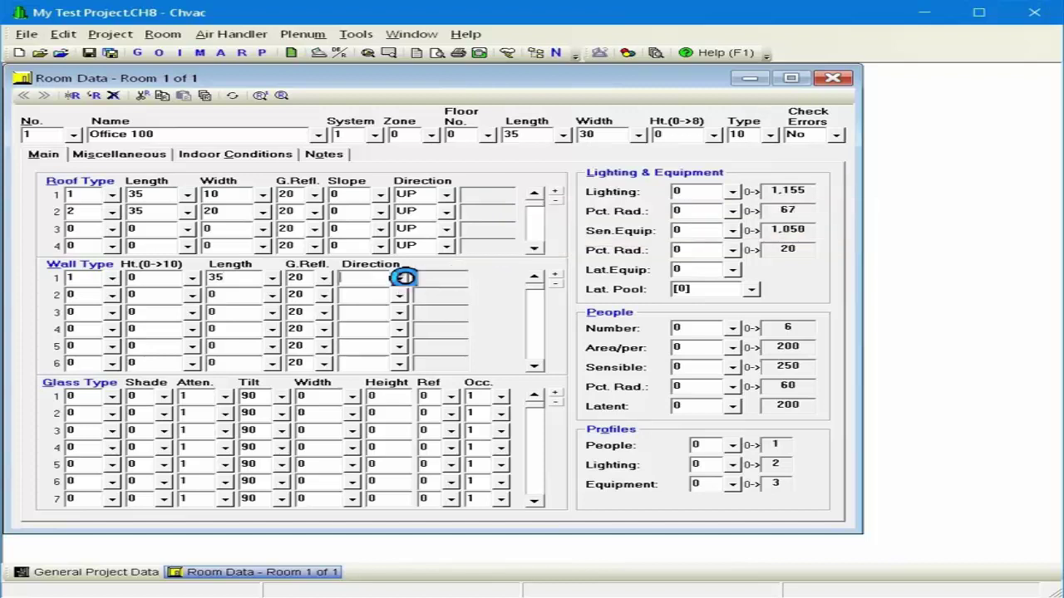
pyautogui.click(400, 278)
pyautogui.click(961, 472)
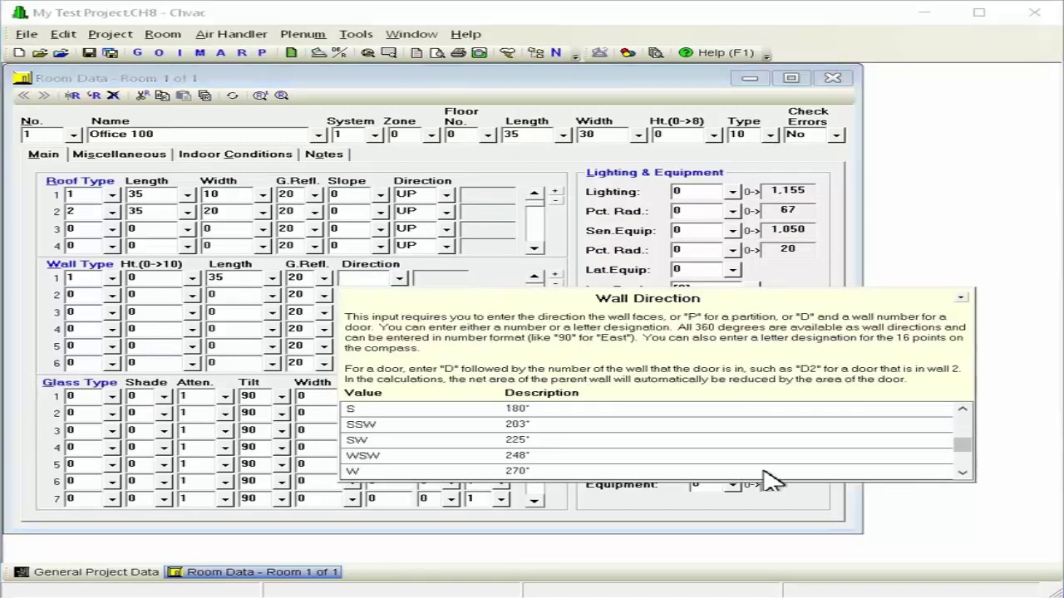
pyautogui.click(647, 472)
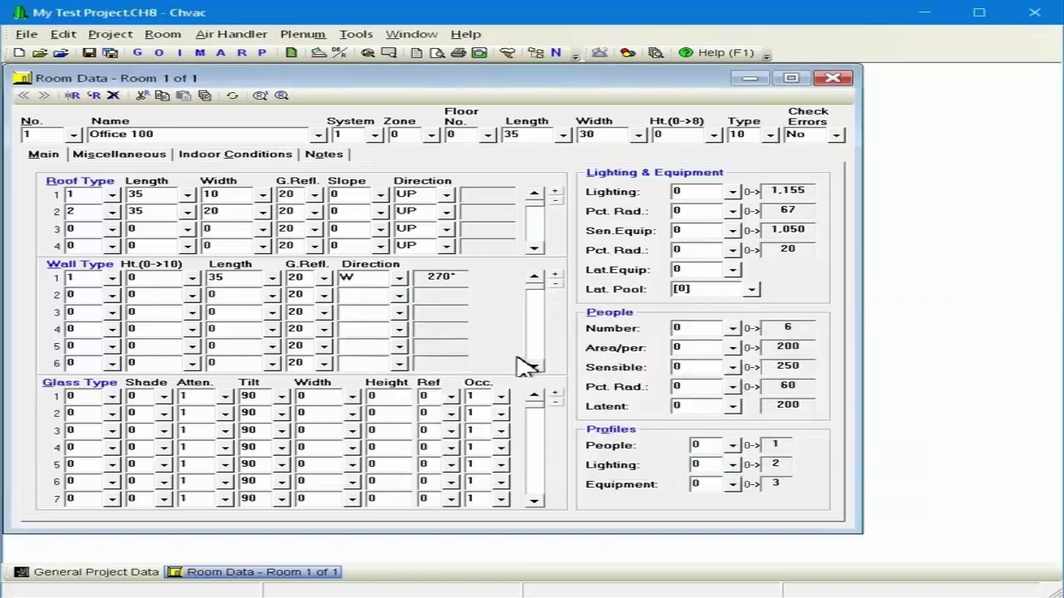
# Step: Set wall 2's direction to P for a partition and bring up its partition type list
pyautogui.click(400, 295)
pyautogui.moveTo(964, 439); pyautogui.dragTo(962, 480)
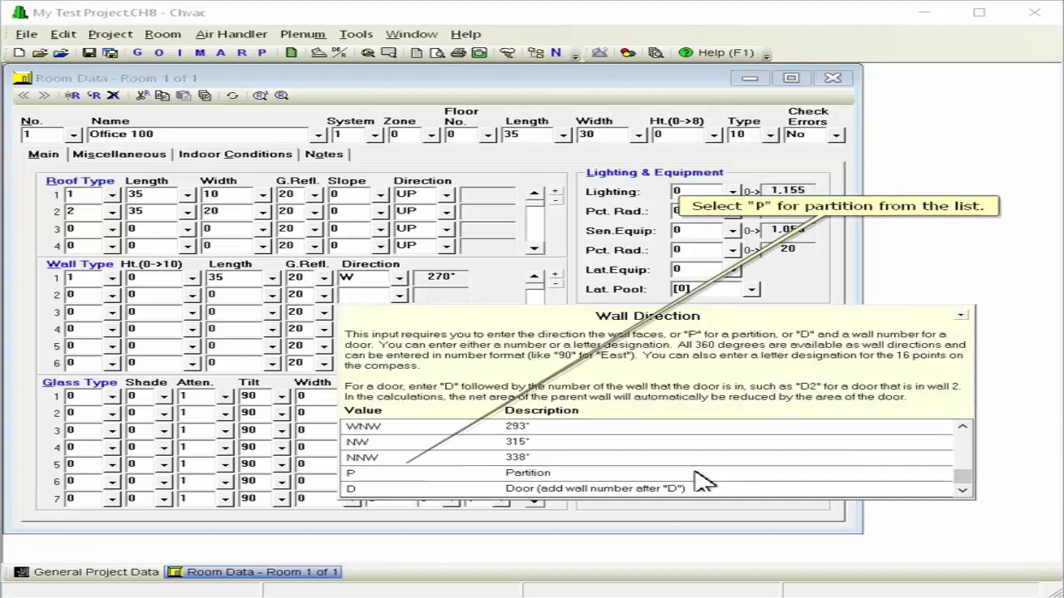
pyautogui.click(696, 473)
pyautogui.click(94, 296)
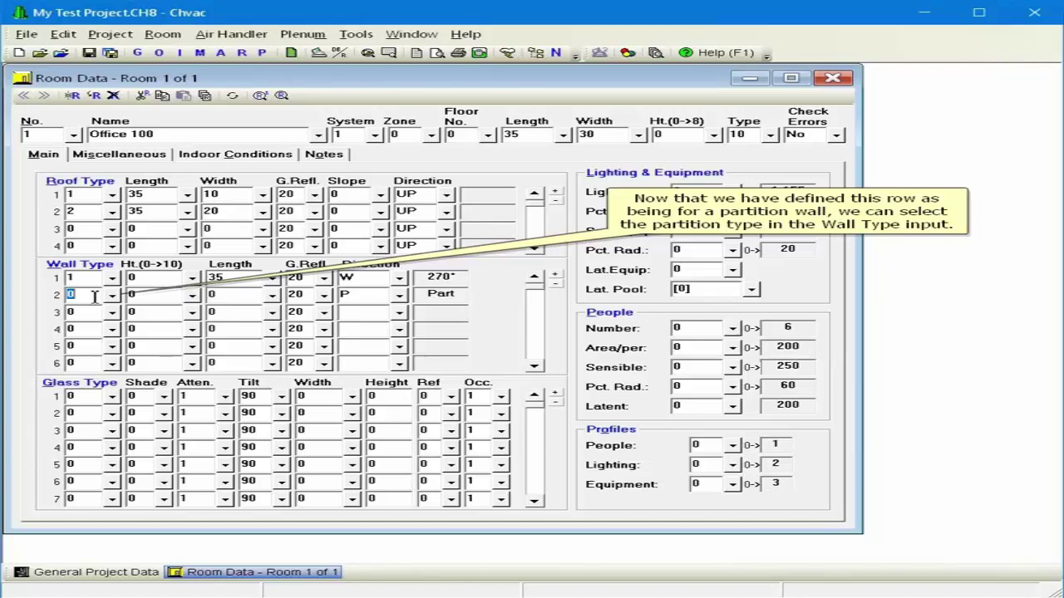
pyautogui.click(111, 296)
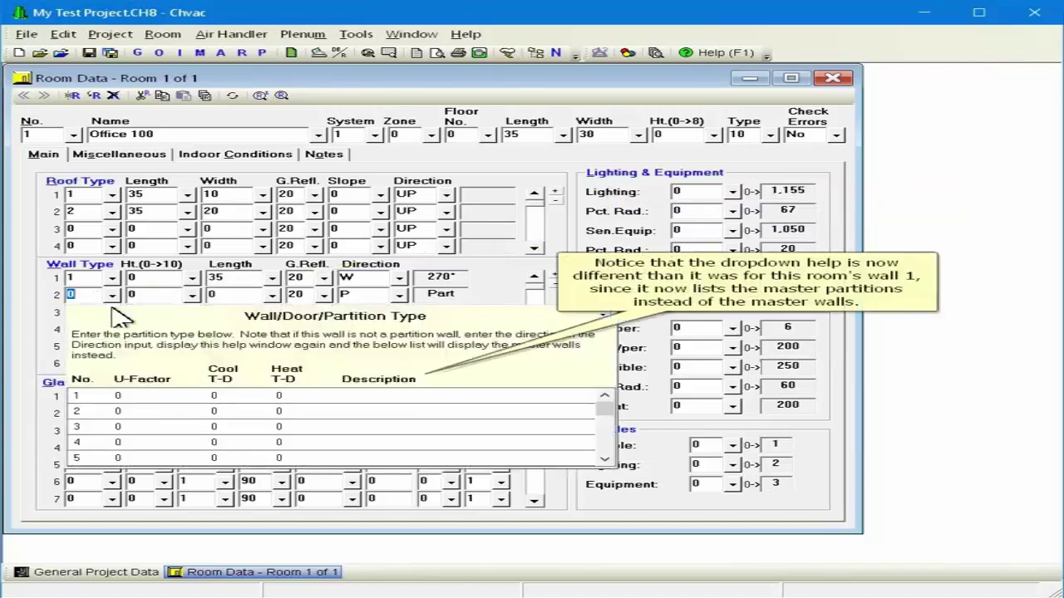
# Step: Assign partition type 1 to wall 2 and choose wood/insulated metal framing from the Frame constructions
pyautogui.doubleClick(141, 397)
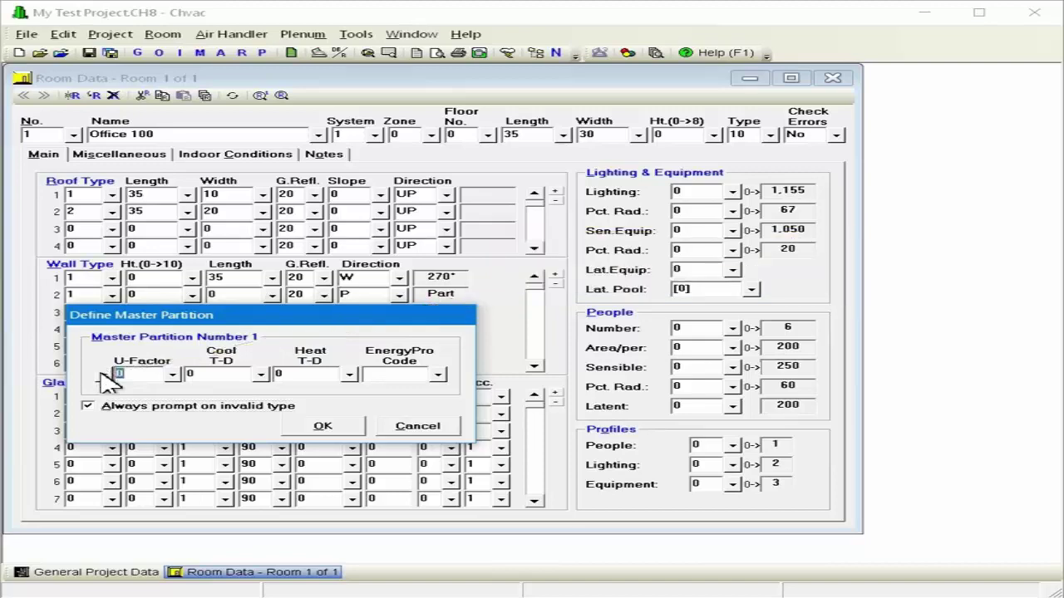
pyautogui.click(104, 374)
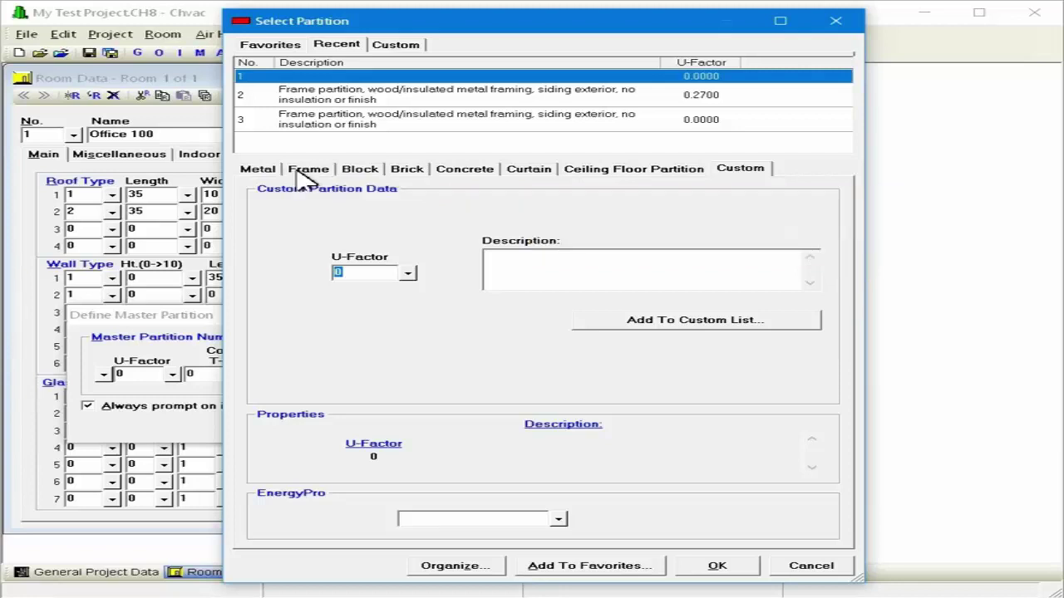
pyautogui.click(307, 174)
pyautogui.click(355, 228)
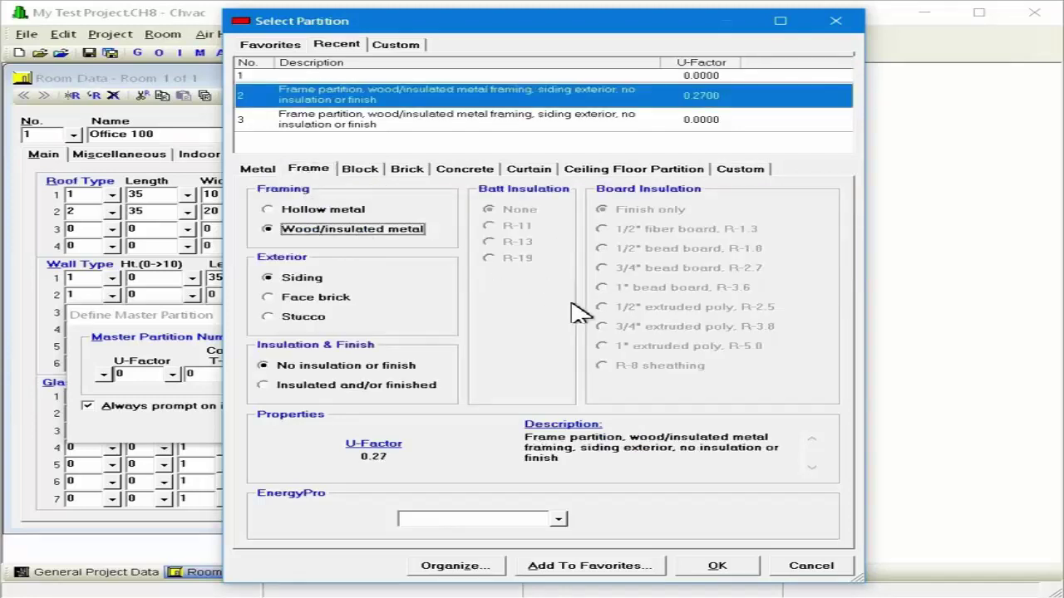
# Step: Accept the frame construction (U-factor 0.27) and enter Cool T-D 15 and Heat T-D 25
pyautogui.click(716, 566)
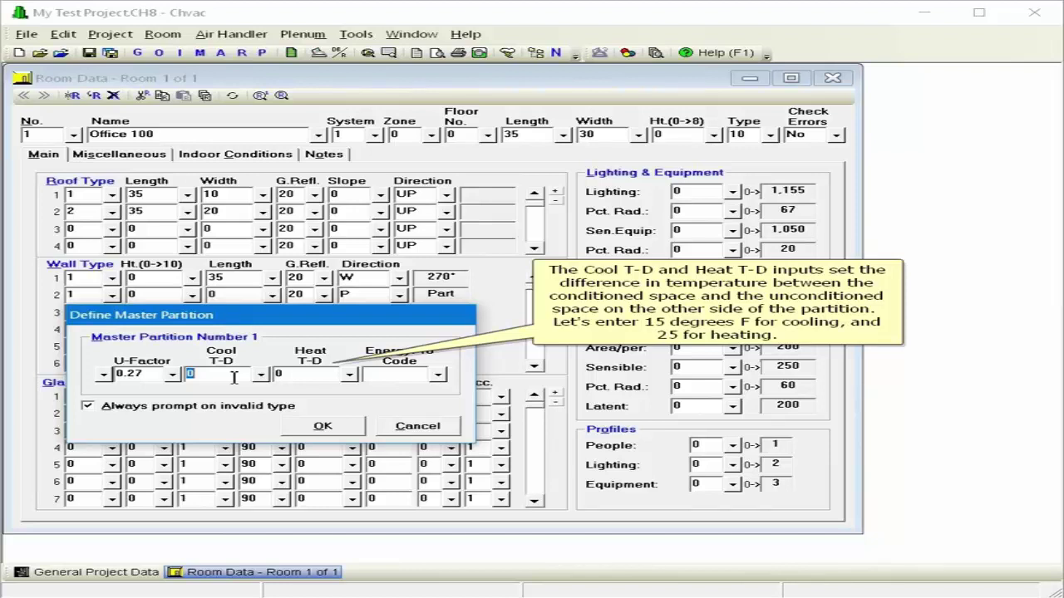
pyautogui.write('15')
pyautogui.doubleClick(322, 373)
pyautogui.write('25')
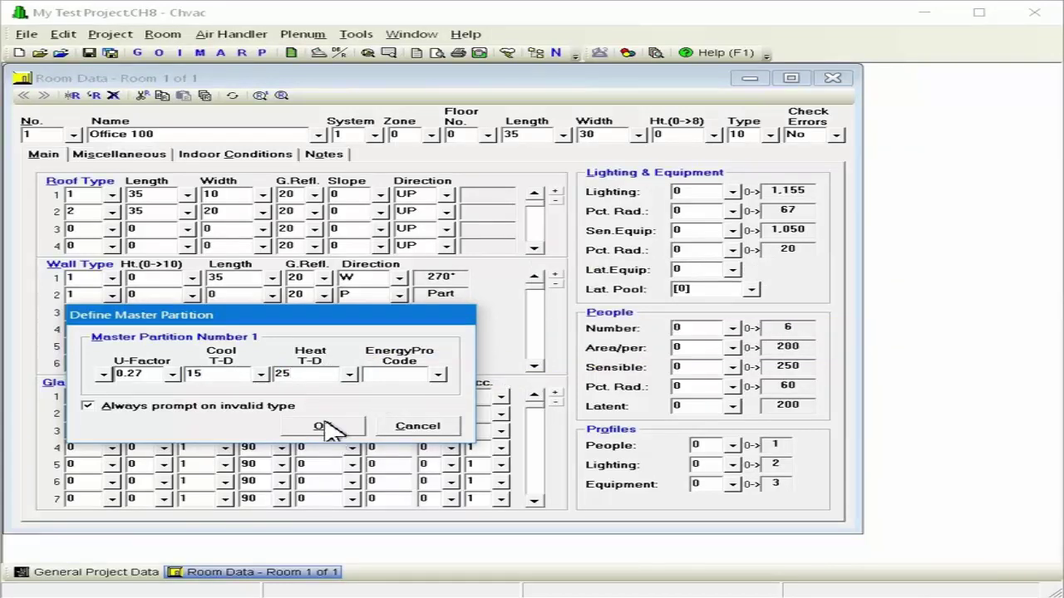
# Step: Save master partition 1 and set the wall row 2 partition length to 12 ft
pyautogui.click(323, 427)
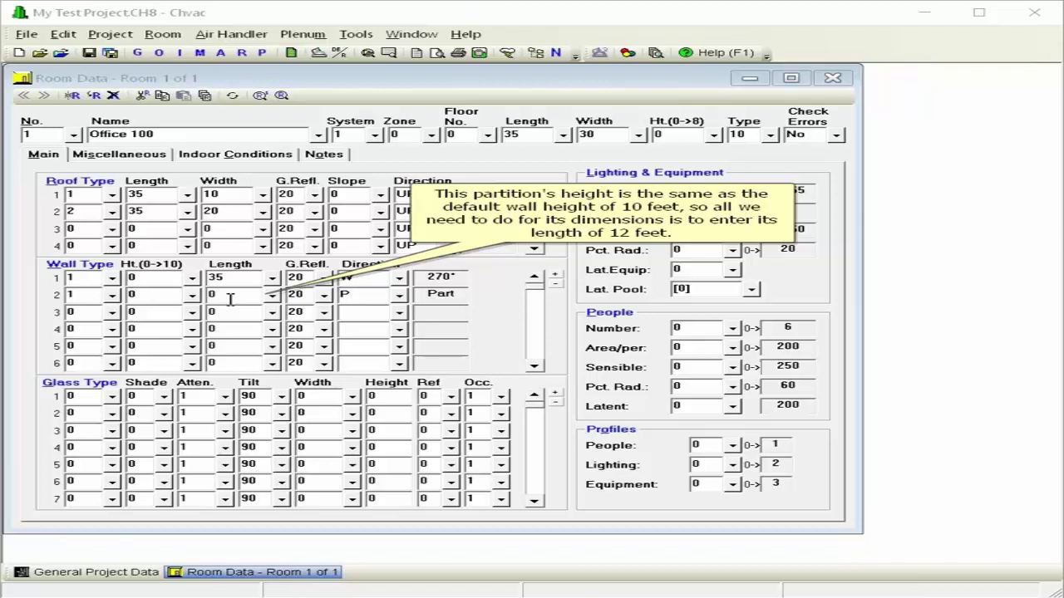
pyautogui.write('12')
pyautogui.click(359, 311)
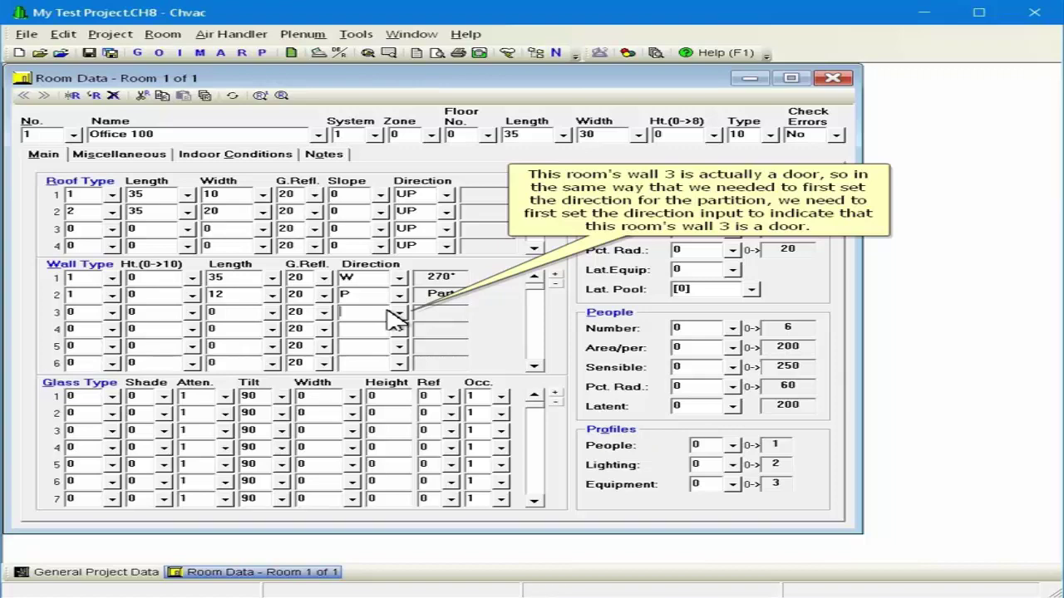
# Step: Set wall row 3's direction to D1, marking it as a door in wall 1
pyautogui.click(398, 312)
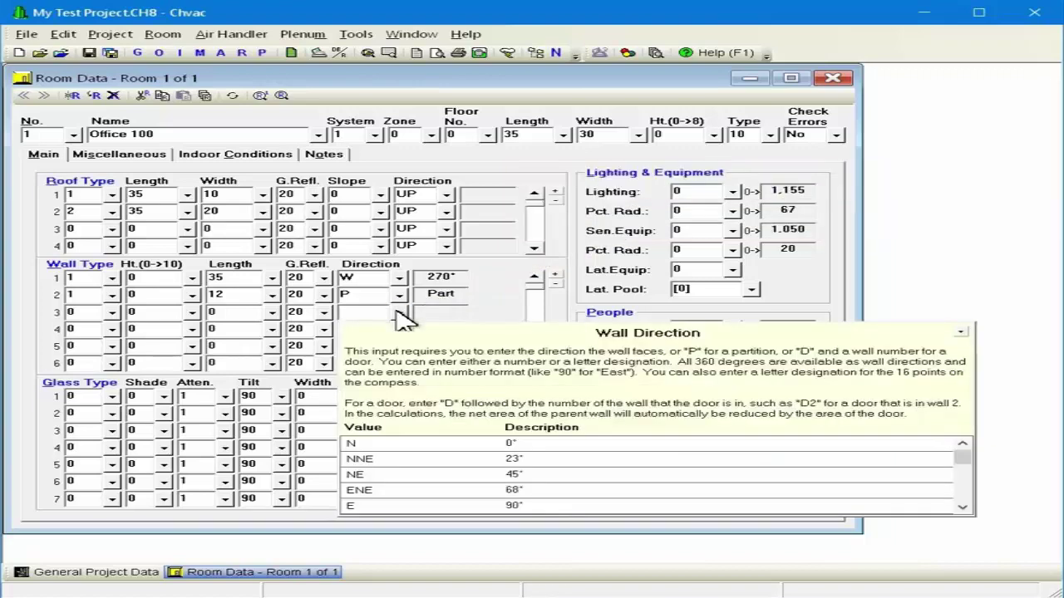
pyautogui.moveTo(962, 453); pyautogui.dragTo(869, 507)
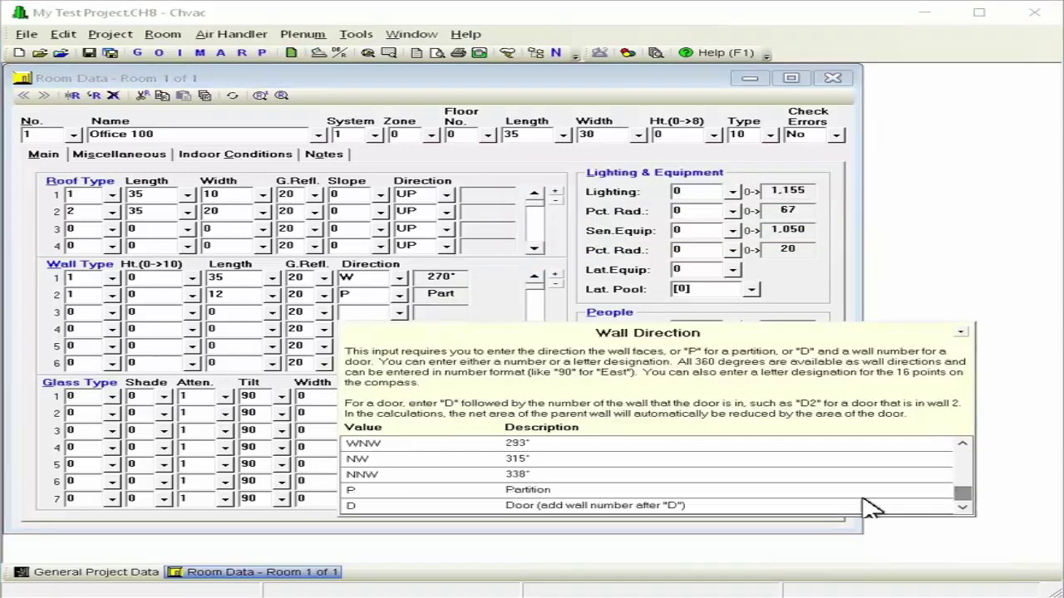
pyautogui.click(628, 510)
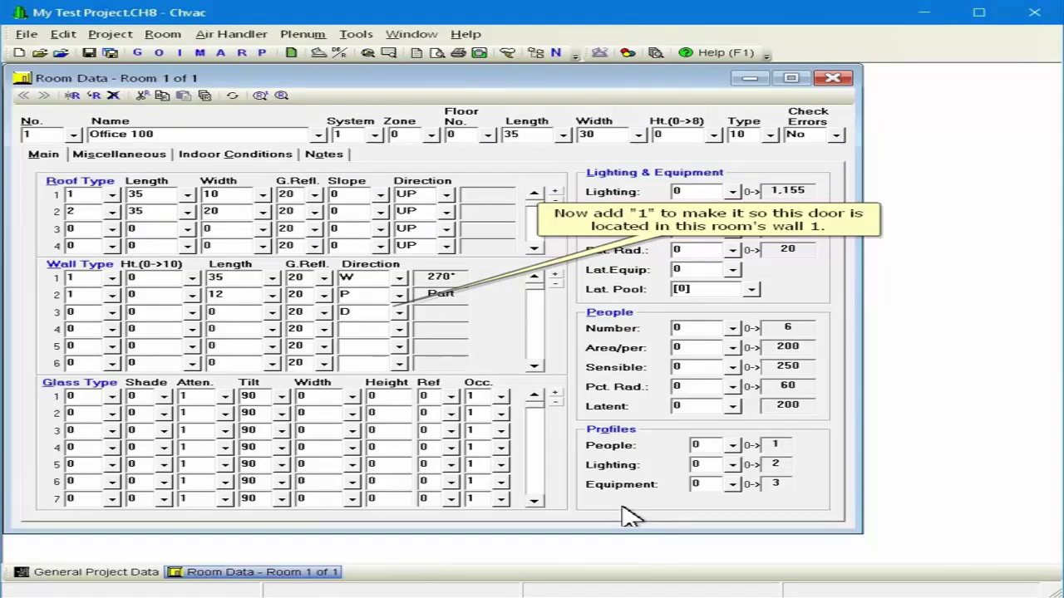
pyautogui.write('1')
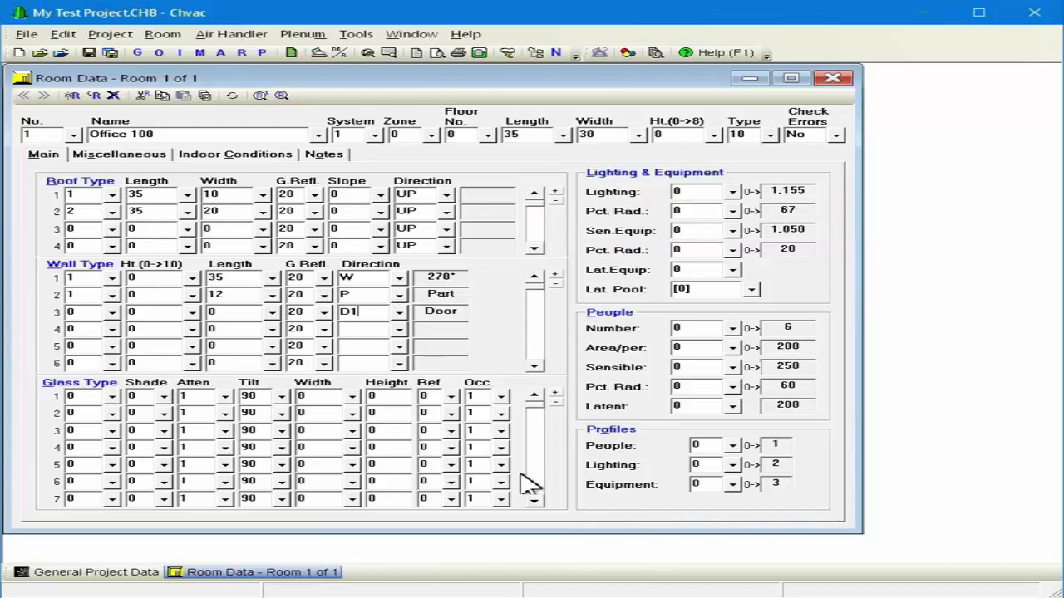
# Step: Assign the still-undefined master wall 2 to wall row 3
pyautogui.click(112, 313)
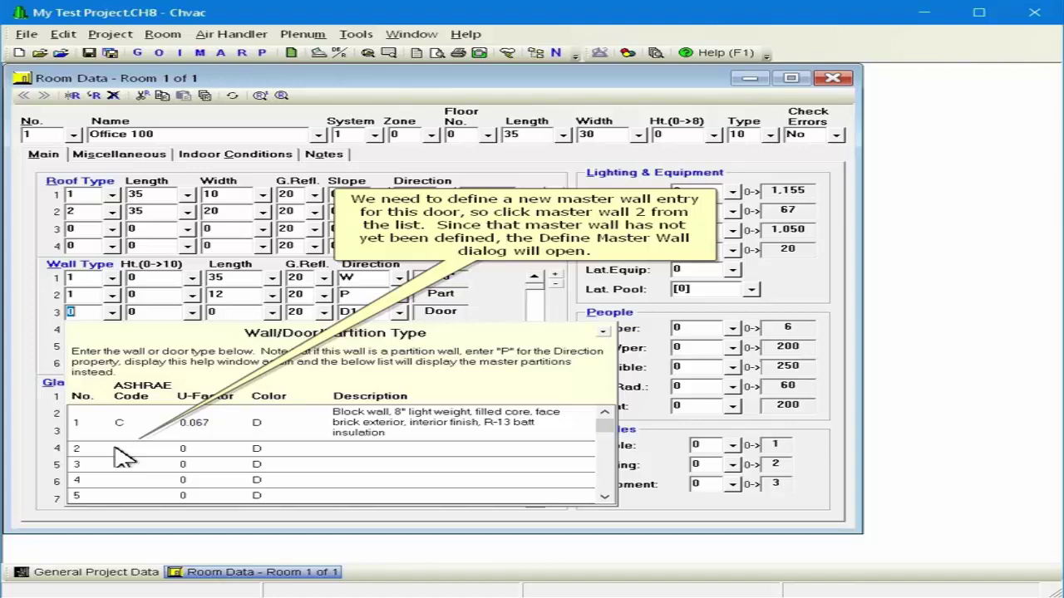
pyautogui.click(116, 450)
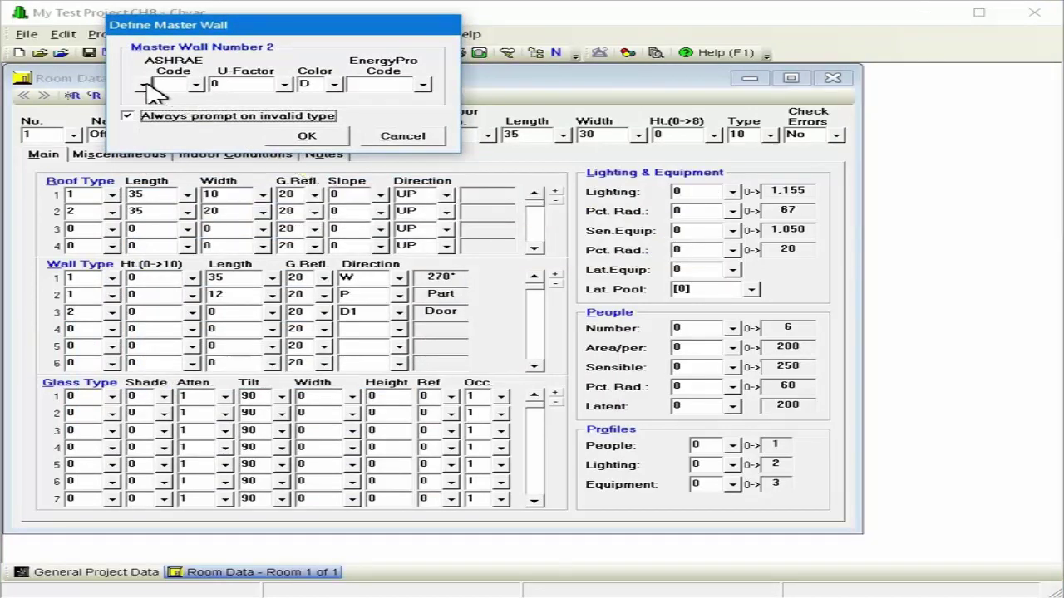
# Step: Set master wall 2's custom construction to ASHRAE group G
pyautogui.click(144, 85)
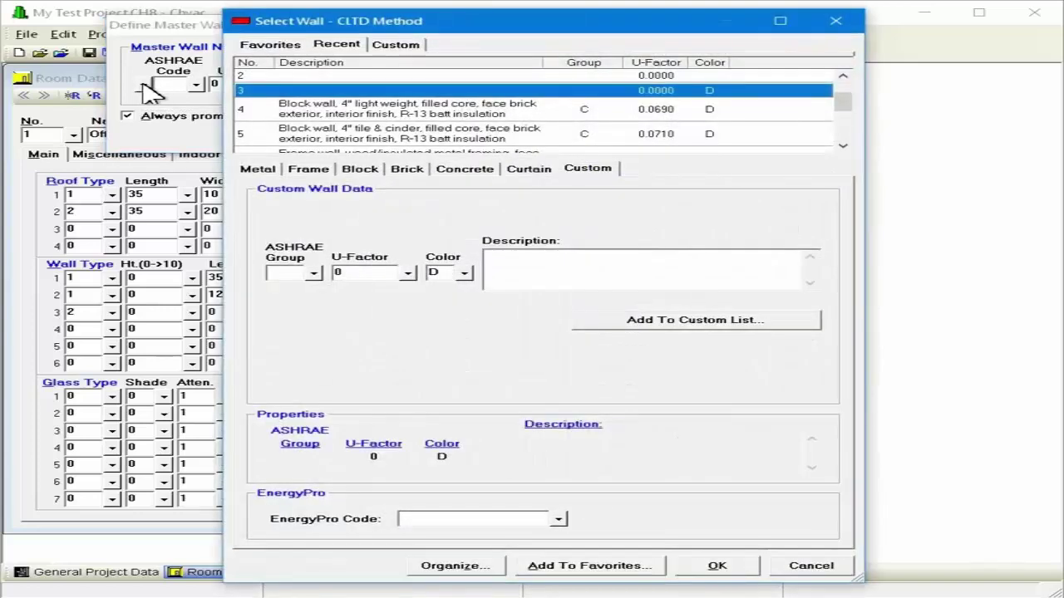
pyautogui.click(315, 274)
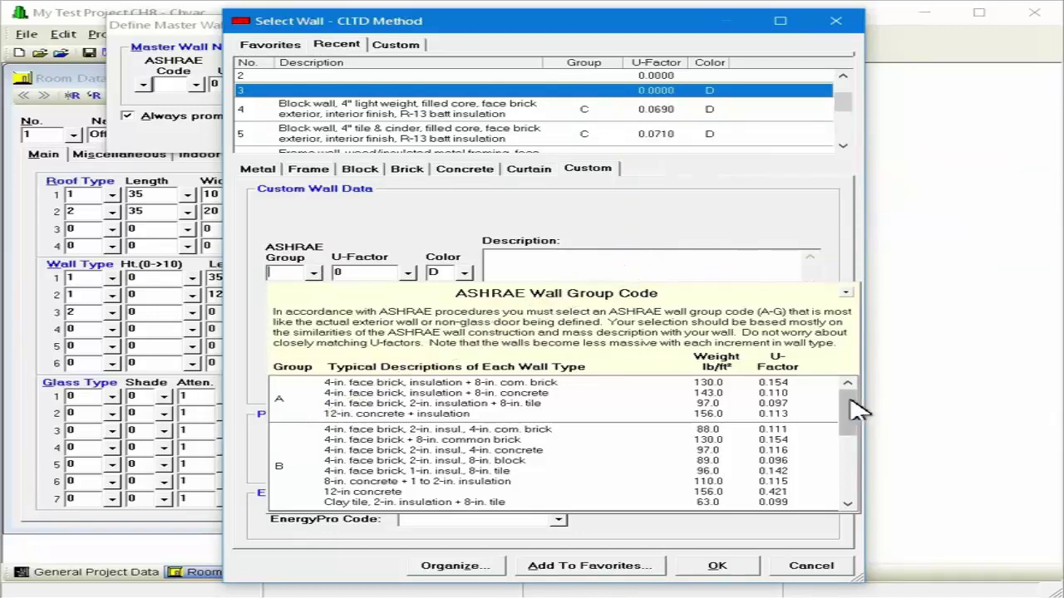
pyautogui.moveTo(845, 420); pyautogui.dragTo(850, 466)
# Step: Set master wall 2's custom data to ASHRAE Group G with a U-factor of 0.3
pyautogui.click(503, 490)
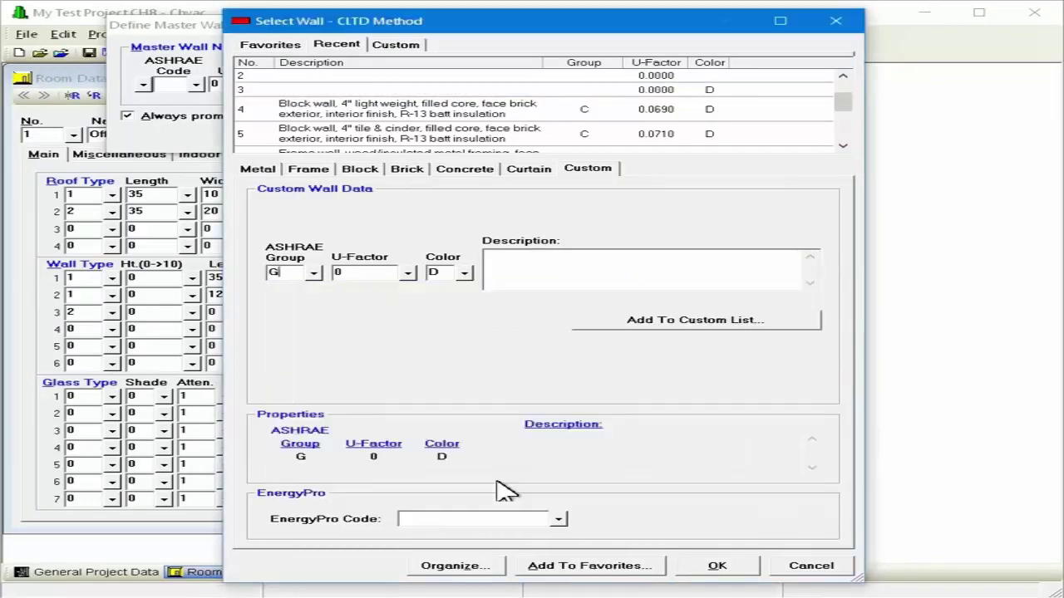
pyautogui.click(371, 272)
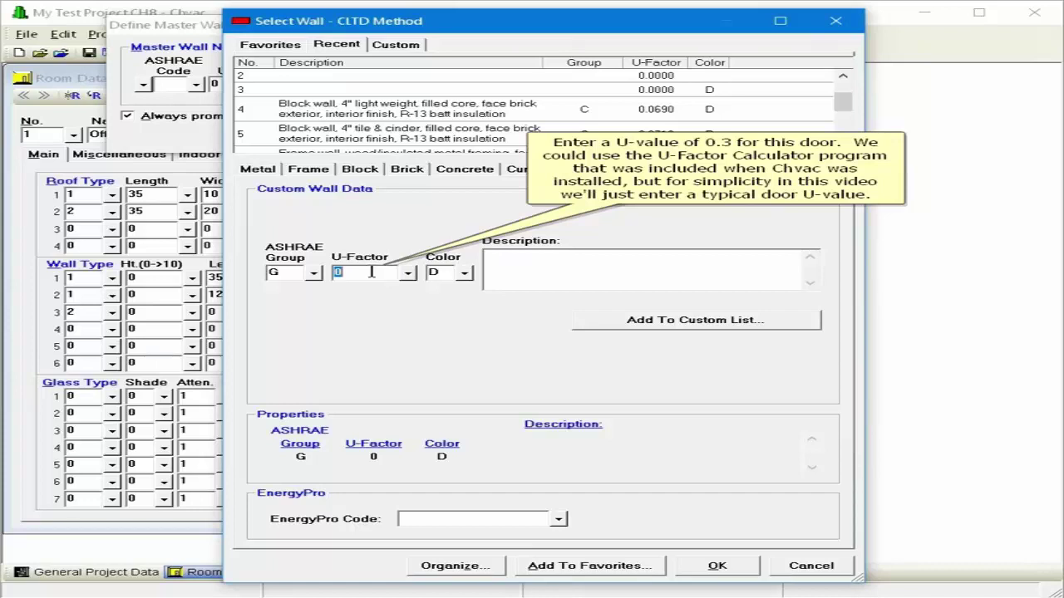
pyautogui.write('0.3')
pyautogui.click(533, 261)
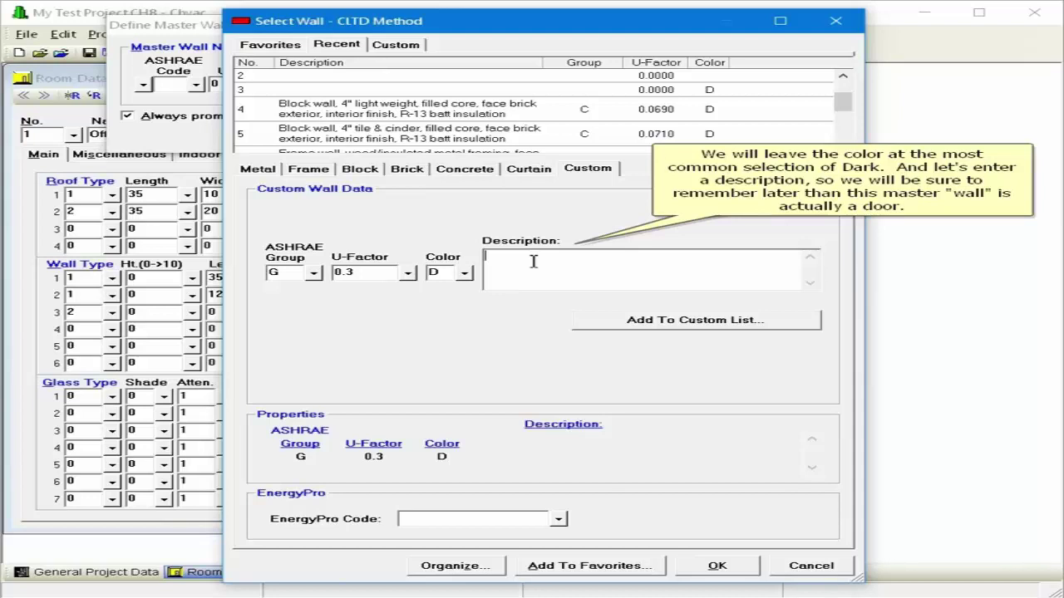
# Step: Describe the custom wall as 'Metal door' and confirm master wall 2's definition
pyautogui.write('Metal door')
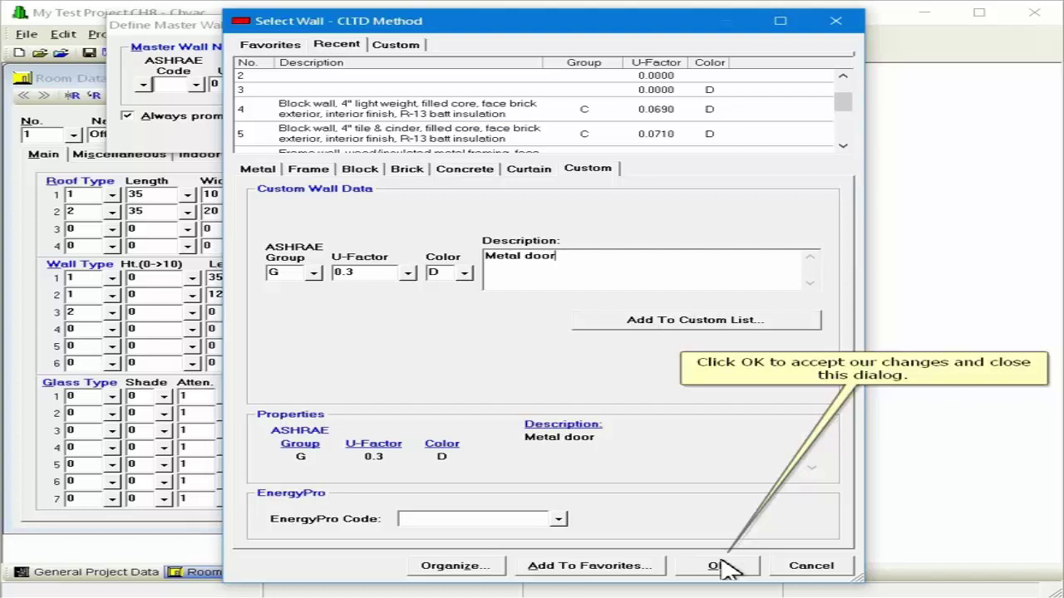
pyautogui.click(720, 566)
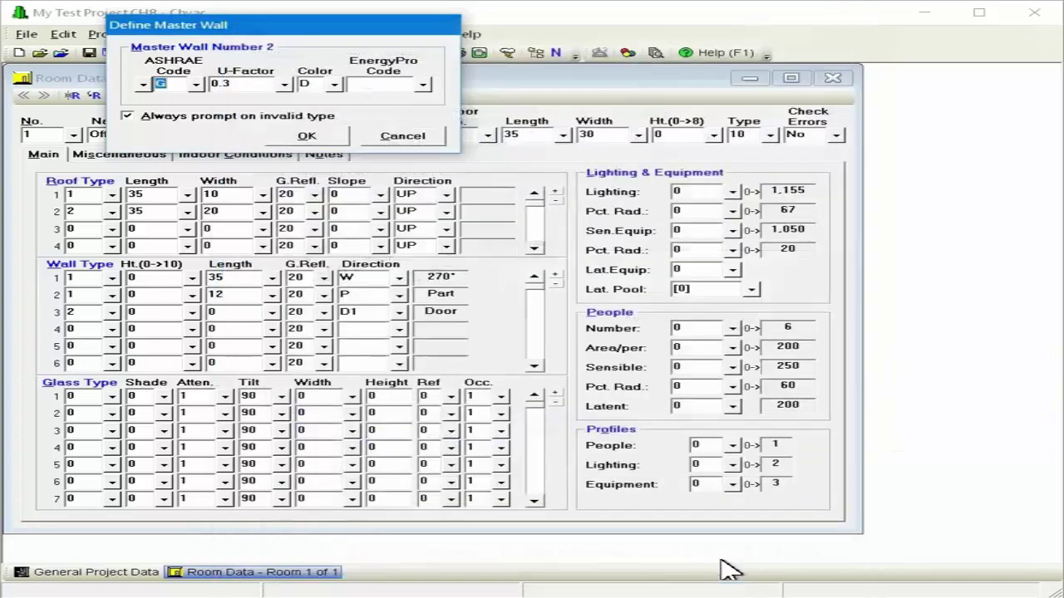
pyautogui.click(307, 137)
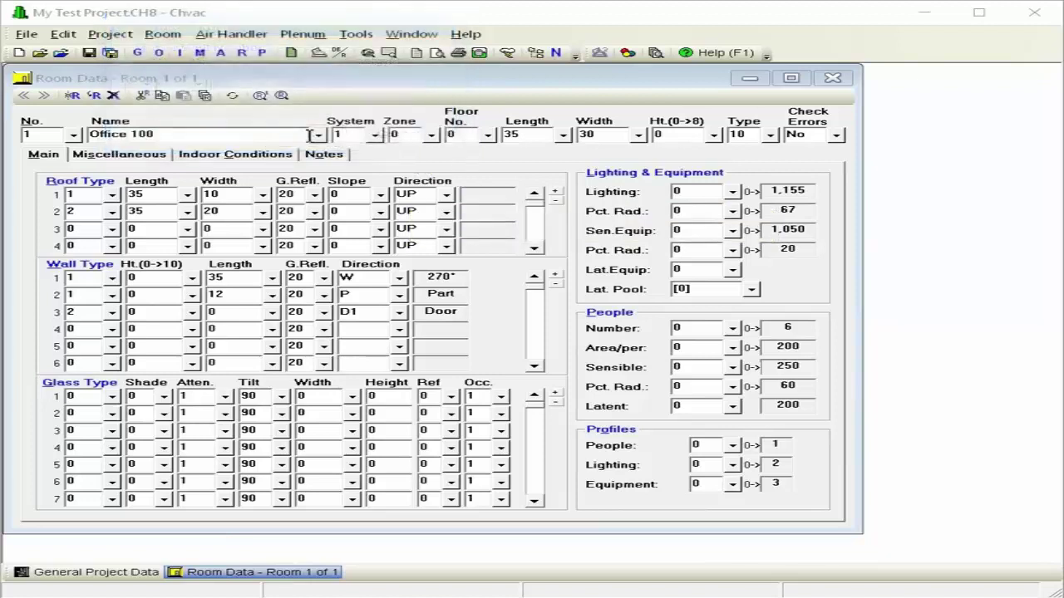
# Step: Give the door in wall row 3 a height of 7 and length of 3
pyautogui.click(137, 312)
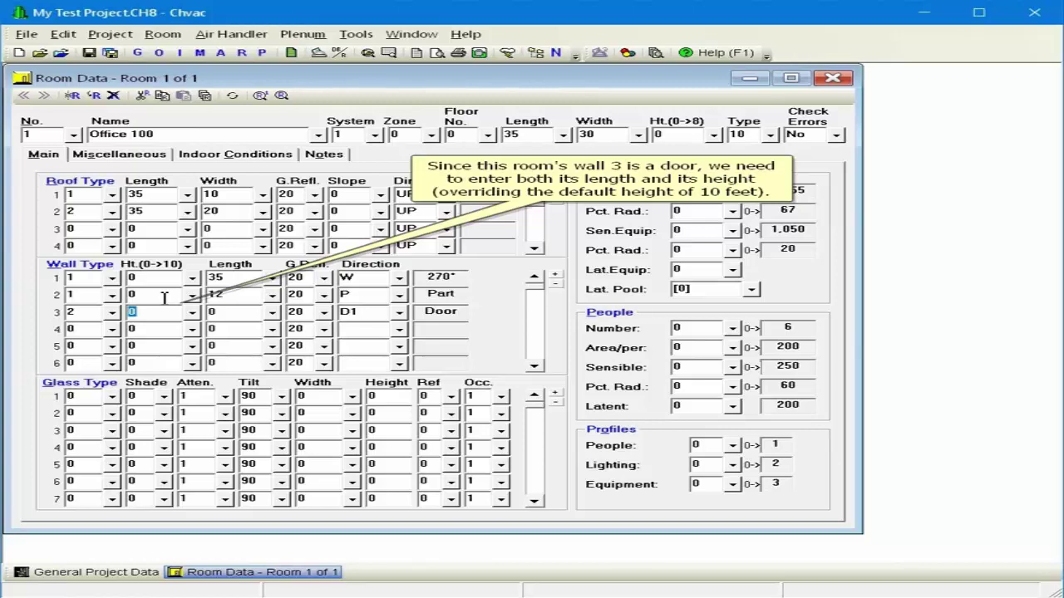
pyautogui.write('7')
pyautogui.press('Tab')
pyautogui.write('3')
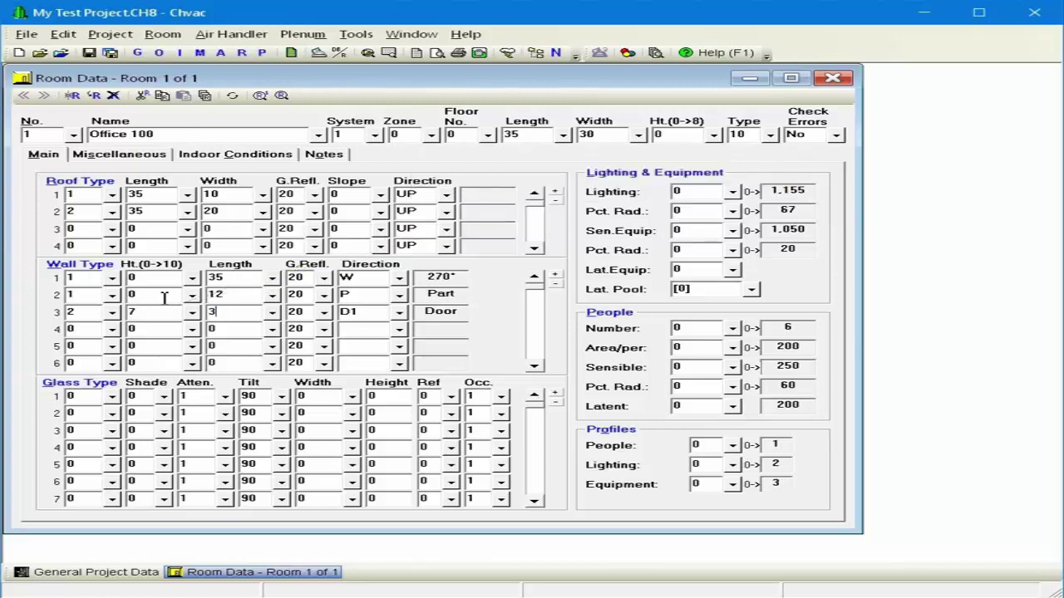